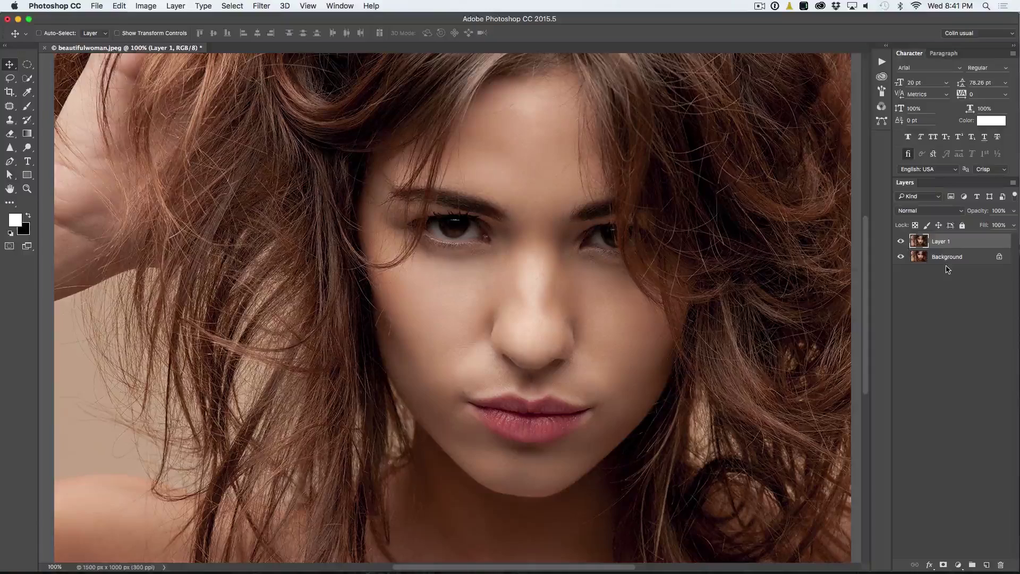
Step: Set Layer 1 to the Overlay blend mode at 33% opacity and compare the image with and without it
{"action": "left_click", "coordinate": [927, 211]}
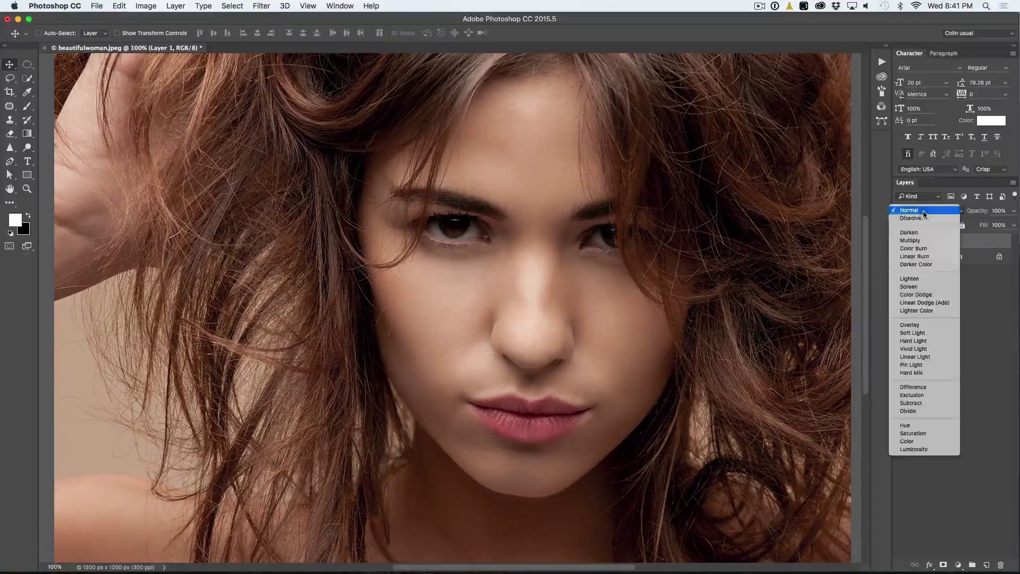
{"action": "left_click", "coordinate": [926, 325]}
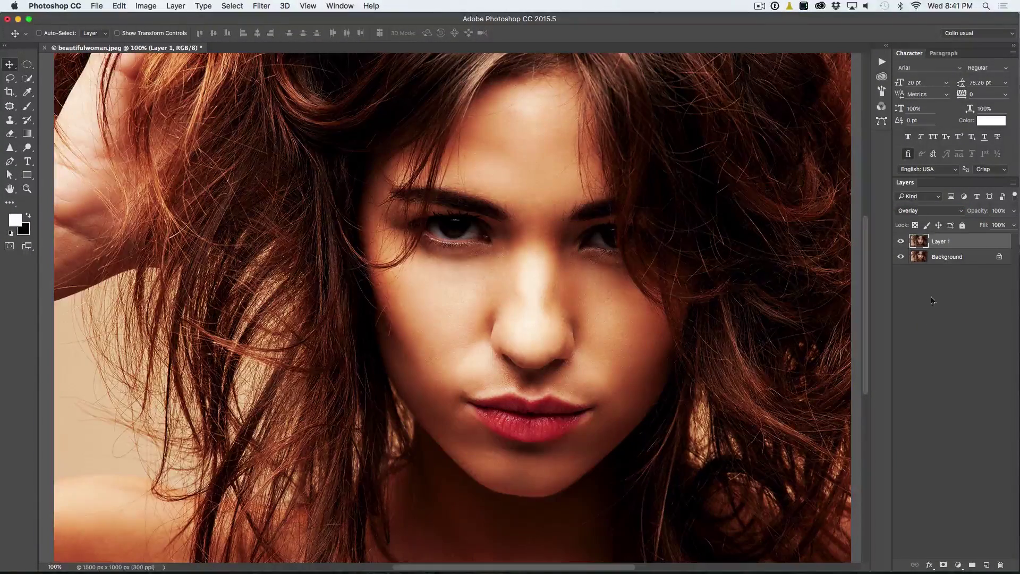
{"action": "left_click_drag", "start_coordinate": [979, 211], "coordinate": [777, 233]}
{"action": "left_click", "coordinate": [901, 242]}
{"action": "left_click", "coordinate": [901, 242]}
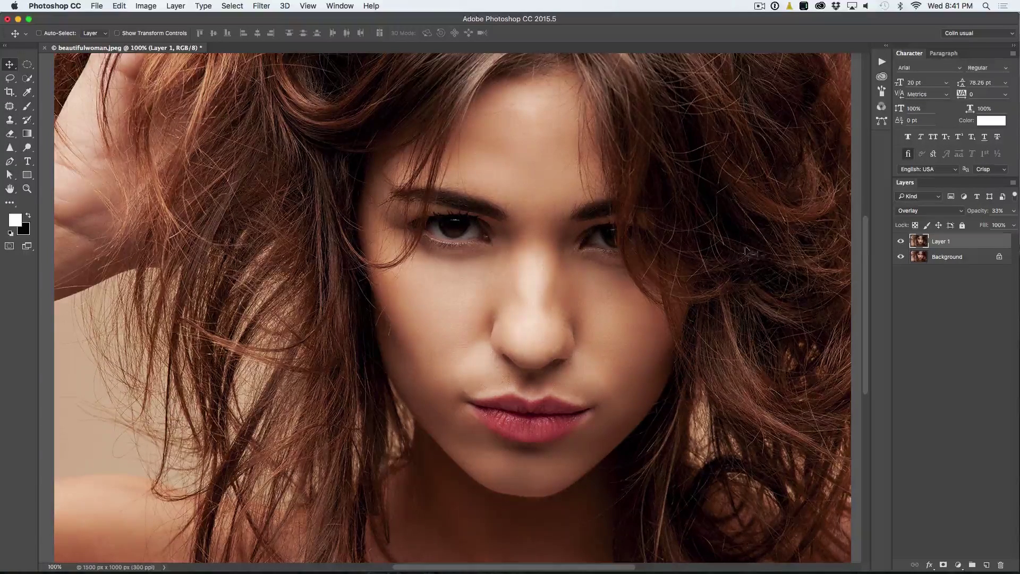
{"action": "left_click", "coordinate": [901, 241]}
{"action": "left_click", "coordinate": [900, 241]}
Step: Switch Layer 1 to the Soft Light blend mode, compare before and after, and set its opacity to 43%
{"action": "left_click", "coordinate": [919, 213]}
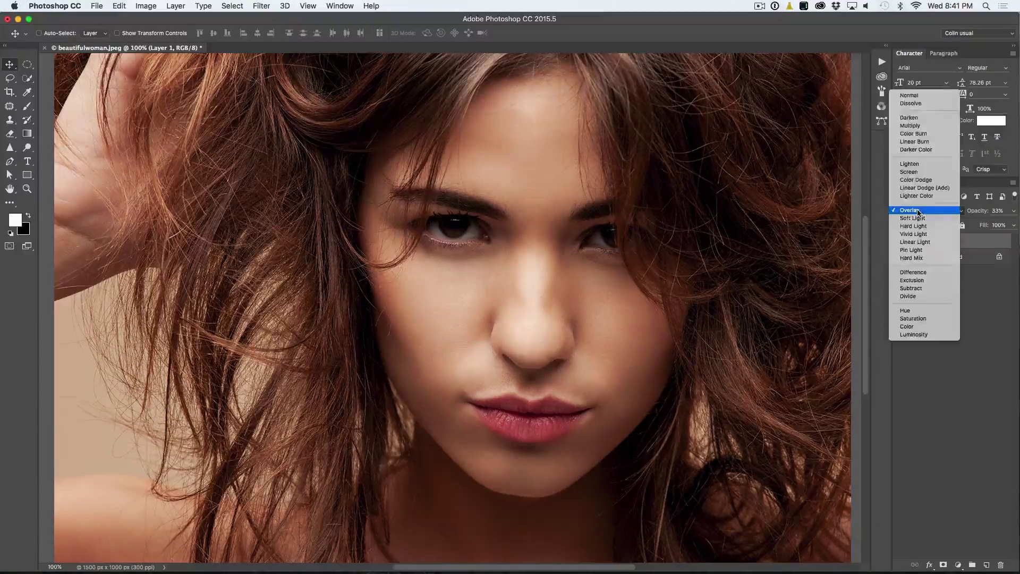
{"action": "left_click", "coordinate": [920, 217]}
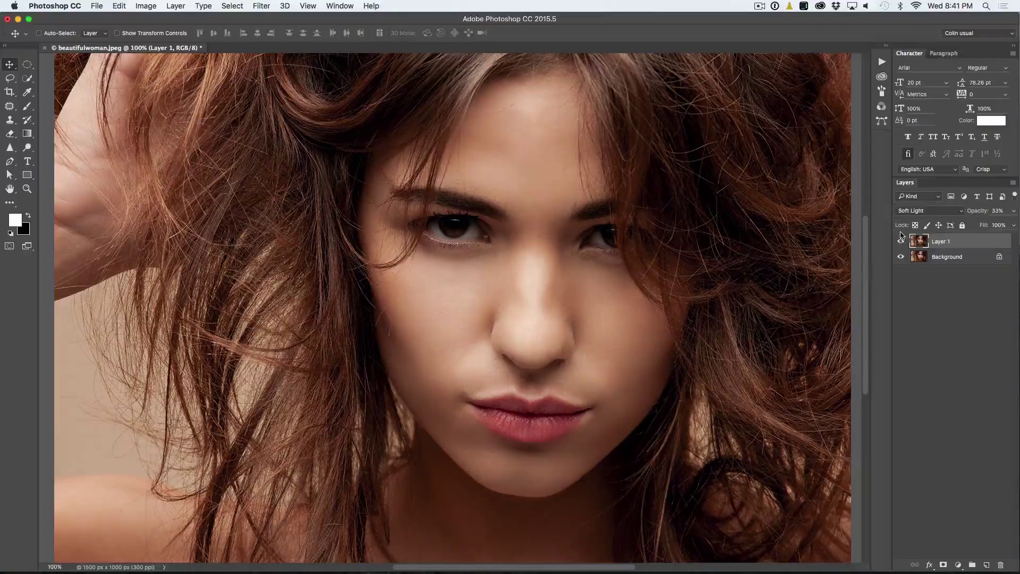
{"action": "left_click", "coordinate": [901, 243]}
{"action": "left_click", "coordinate": [901, 242]}
{"action": "left_click", "coordinate": [978, 212]}
{"action": "left_click_drag", "start_coordinate": [978, 213], "coordinate": [965, 216]}
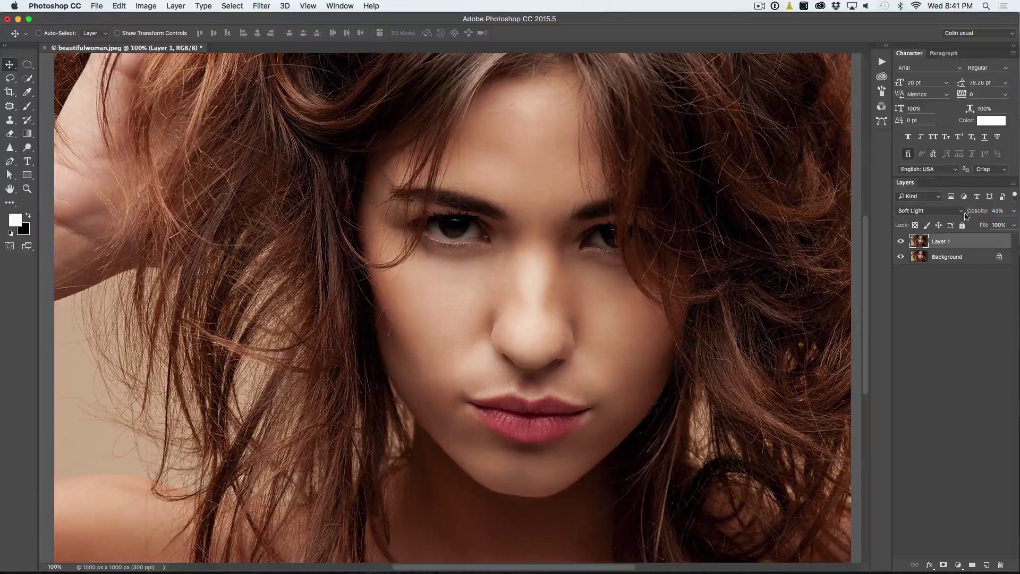
Step: Try the Hard Light blend mode on Layer 1, and set it back to Overlay
{"action": "left_click", "coordinate": [924, 215]}
{"action": "left_click", "coordinate": [924, 217]}
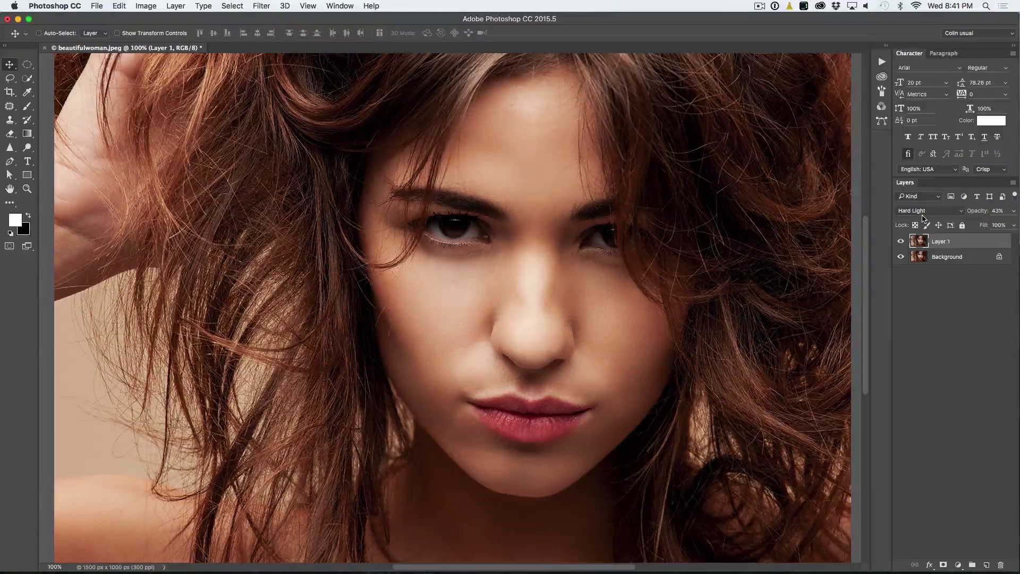
{"action": "left_click", "coordinate": [923, 215]}
{"action": "left_click", "coordinate": [923, 196]}
Step: Apply a Gaussian Blur with a radius of 6.0 pixels to Layer 1
{"action": "left_click", "coordinate": [263, 6]}
{"action": "mouse_move", "coordinate": [268, 133]}
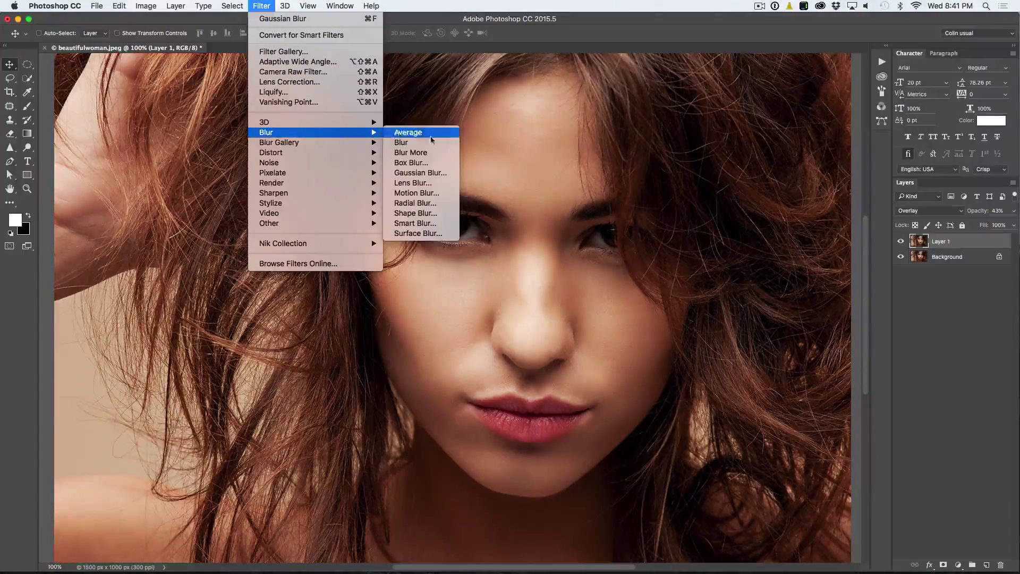
{"action": "left_click", "coordinate": [435, 173]}
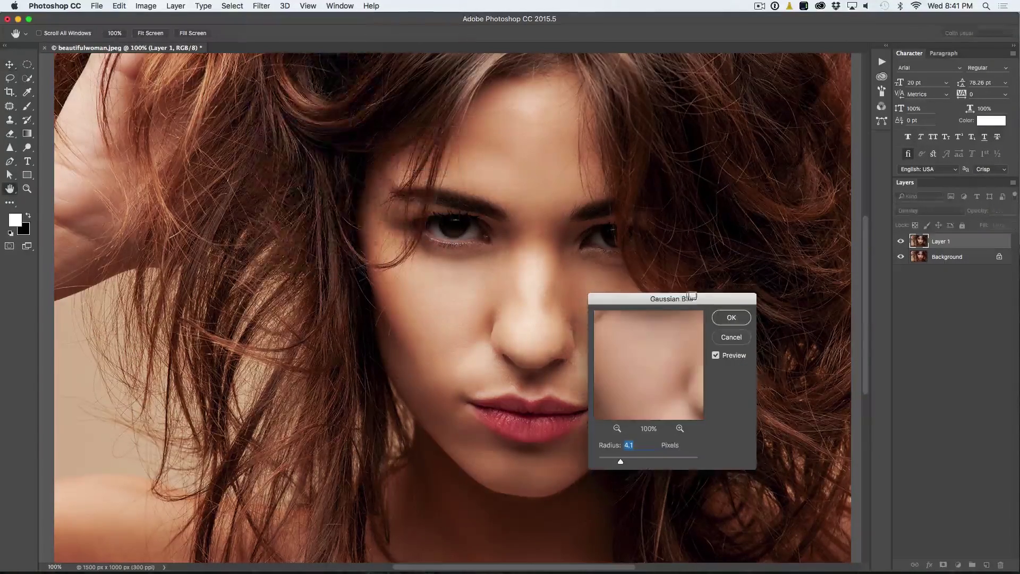
{"action": "left_click_drag", "start_coordinate": [669, 297], "coordinate": [773, 94]}
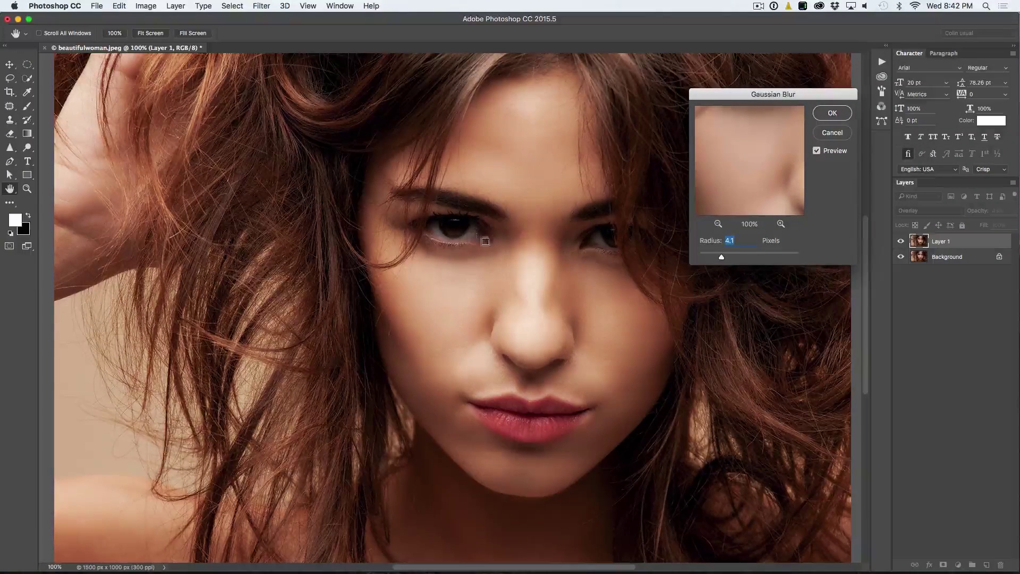
{"action": "left_click_drag", "start_coordinate": [722, 258], "coordinate": [758, 256]}
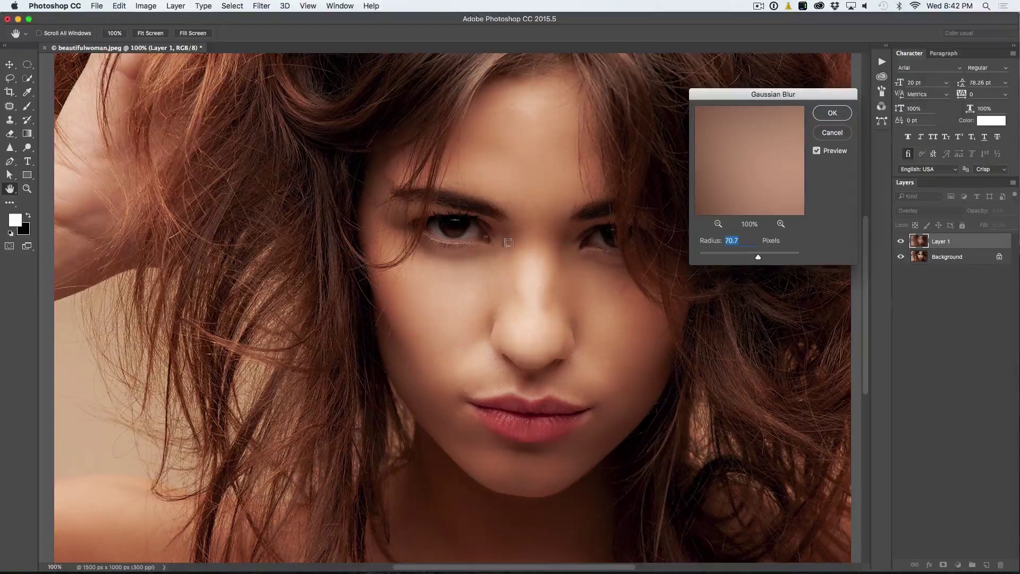
{"action": "left_click_drag", "start_coordinate": [759, 257], "coordinate": [730, 259]}
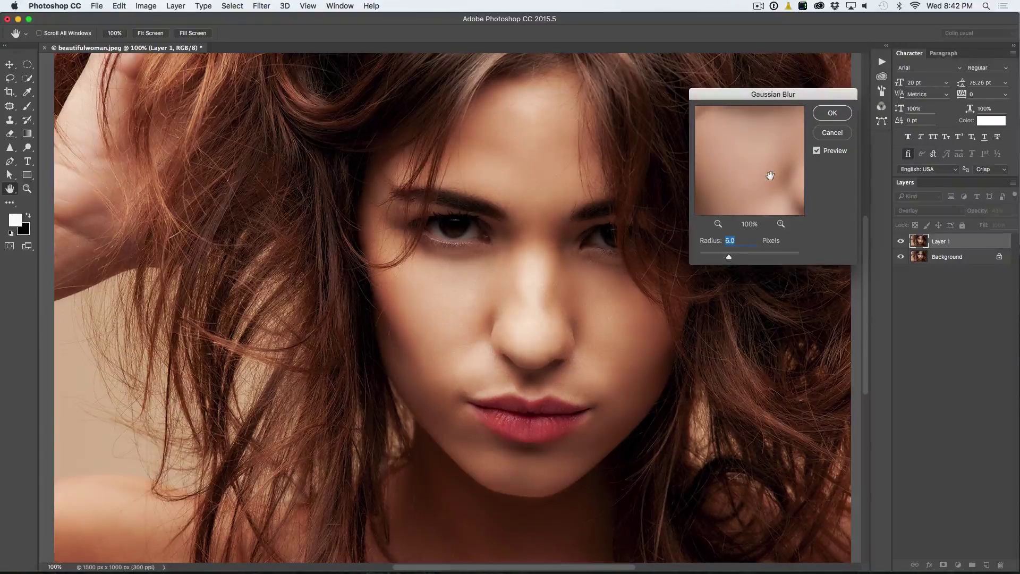
{"action": "left_click", "coordinate": [832, 113]}
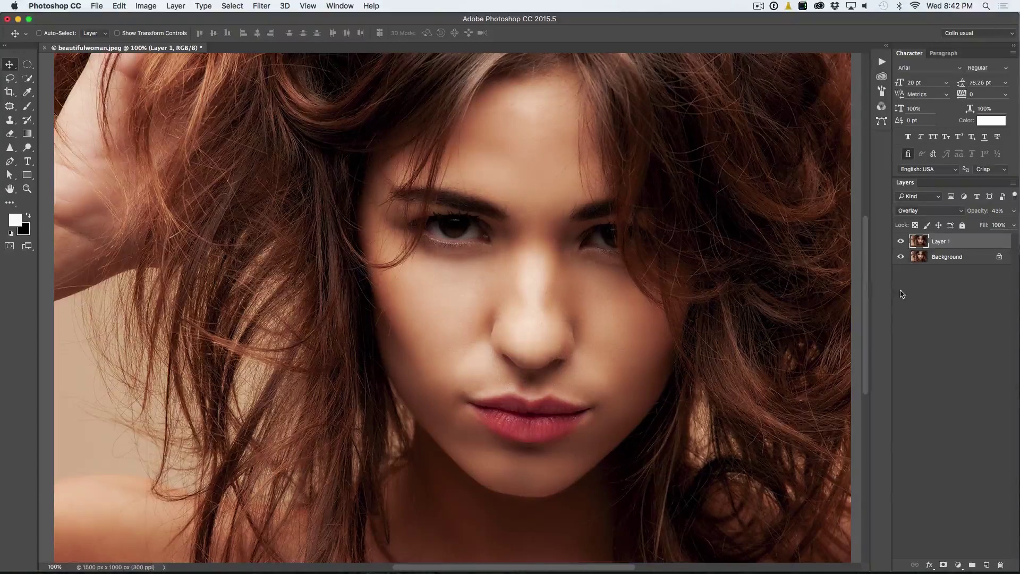
Step: Toggle Layer 1's visibility to compare the blurred overlay effect with the original portrait
{"action": "left_click", "coordinate": [900, 242]}
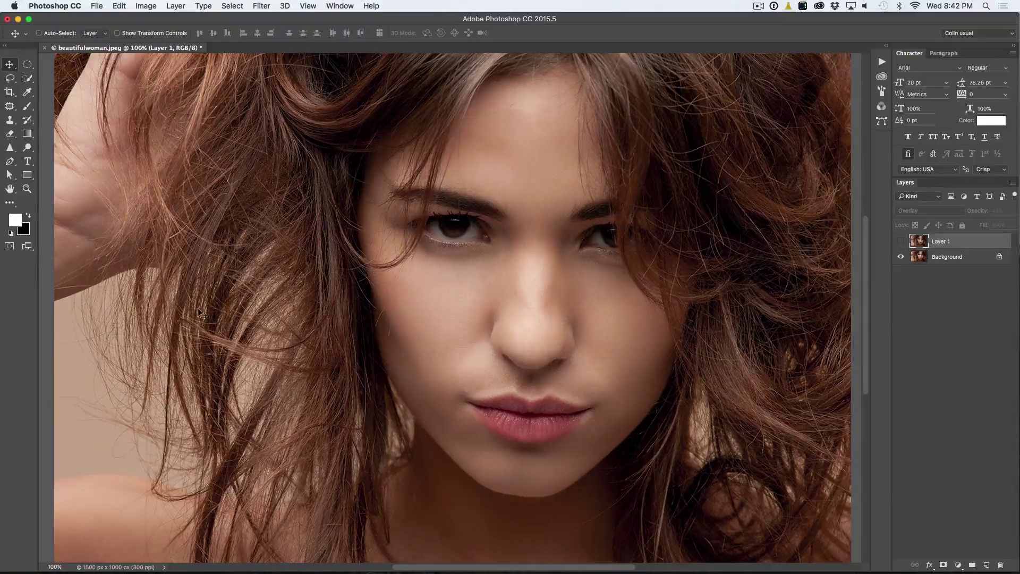
{"action": "left_click", "coordinate": [900, 241]}
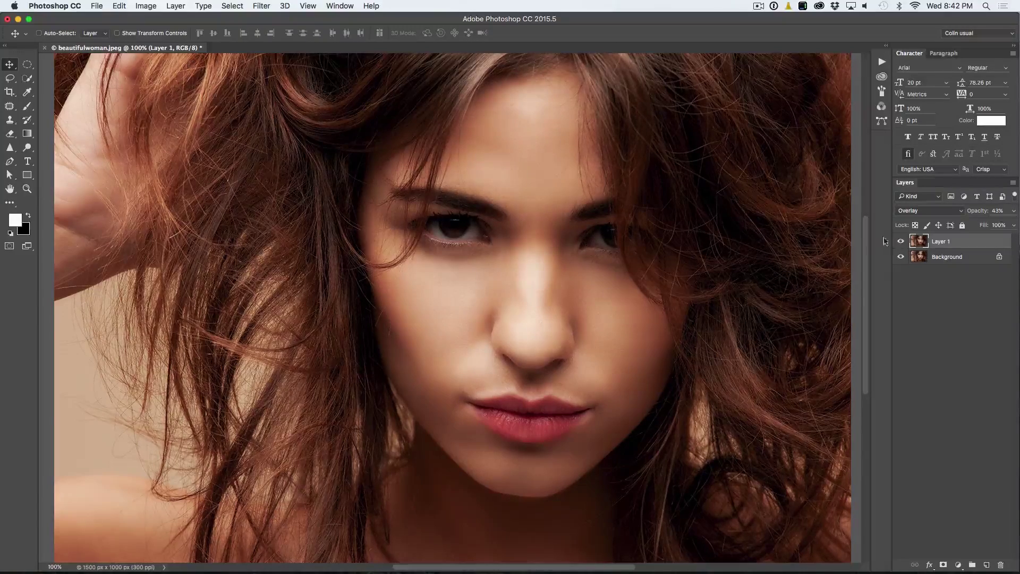
{"action": "left_click", "coordinate": [901, 241]}
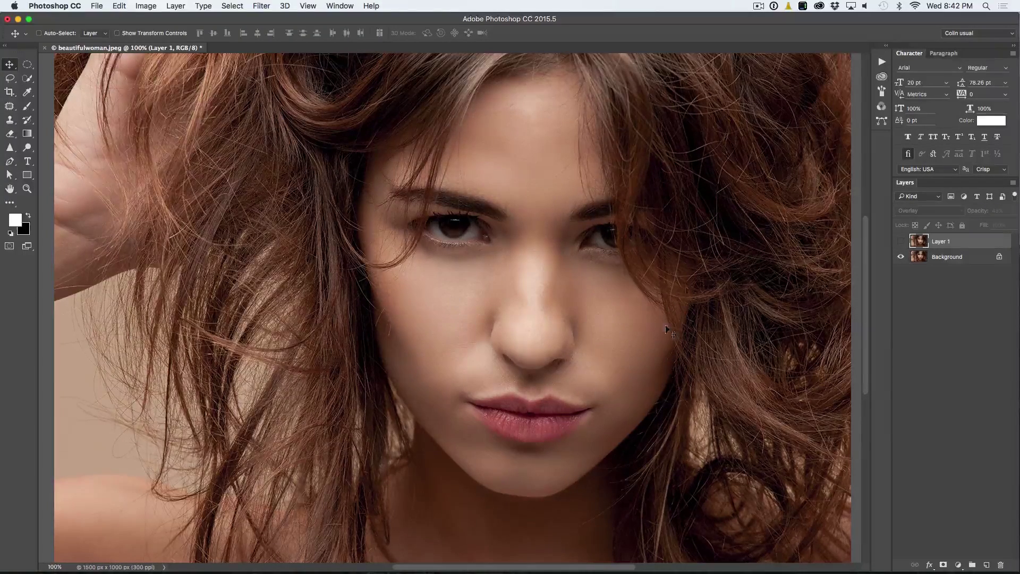
{"action": "left_click", "coordinate": [901, 242]}
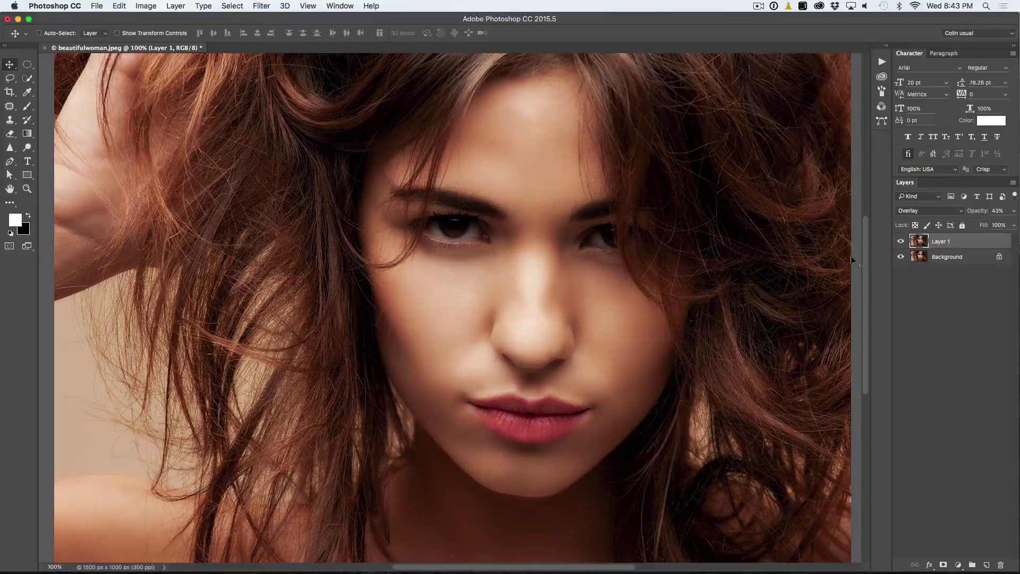
Step: Add a layer mask to Layer 1 and set up a soft black brush with 0% hardness at 45 px
{"action": "left_click", "coordinate": [943, 564]}
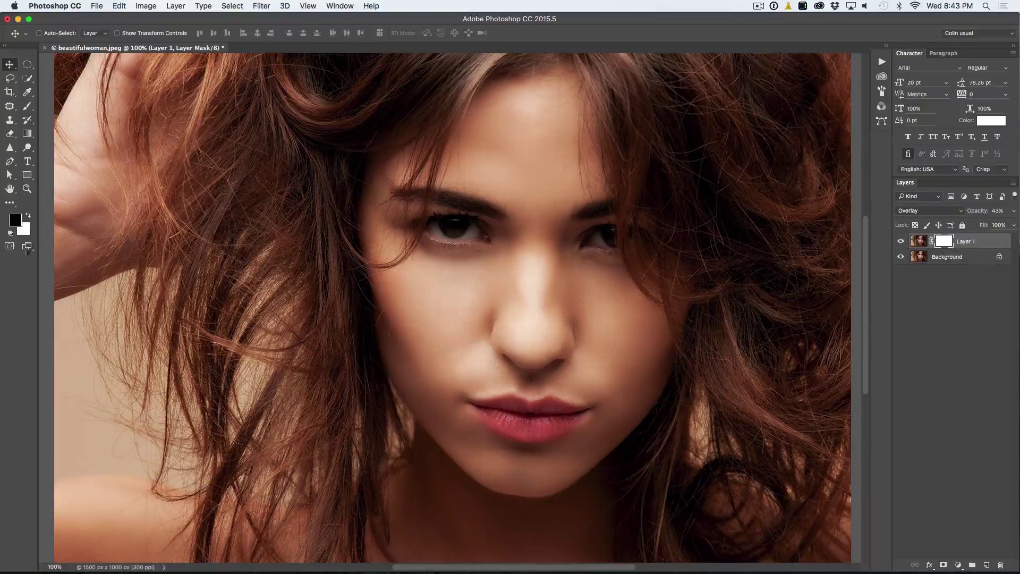
{"action": "left_click", "coordinate": [30, 107]}
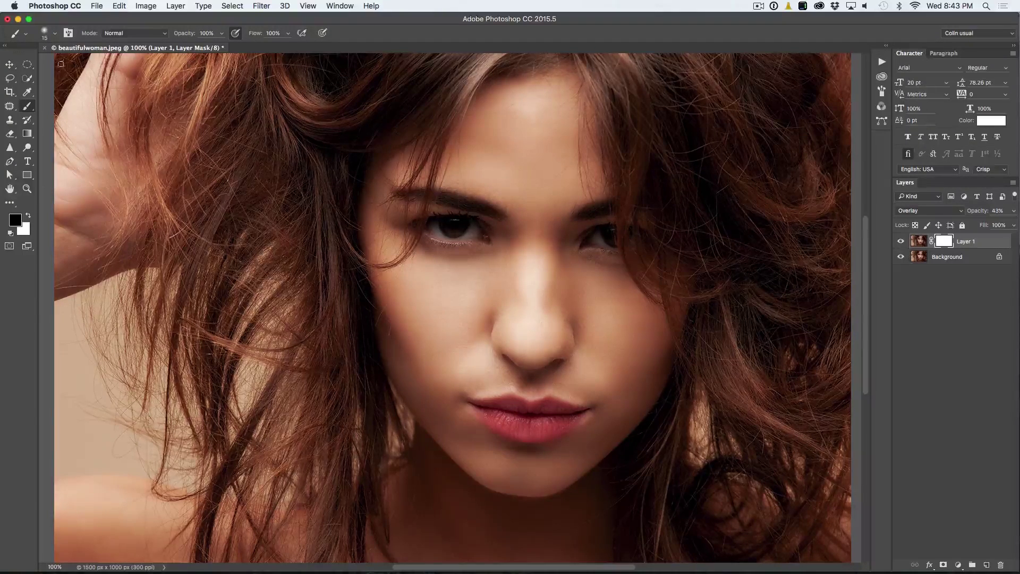
{"action": "left_click", "coordinate": [55, 35]}
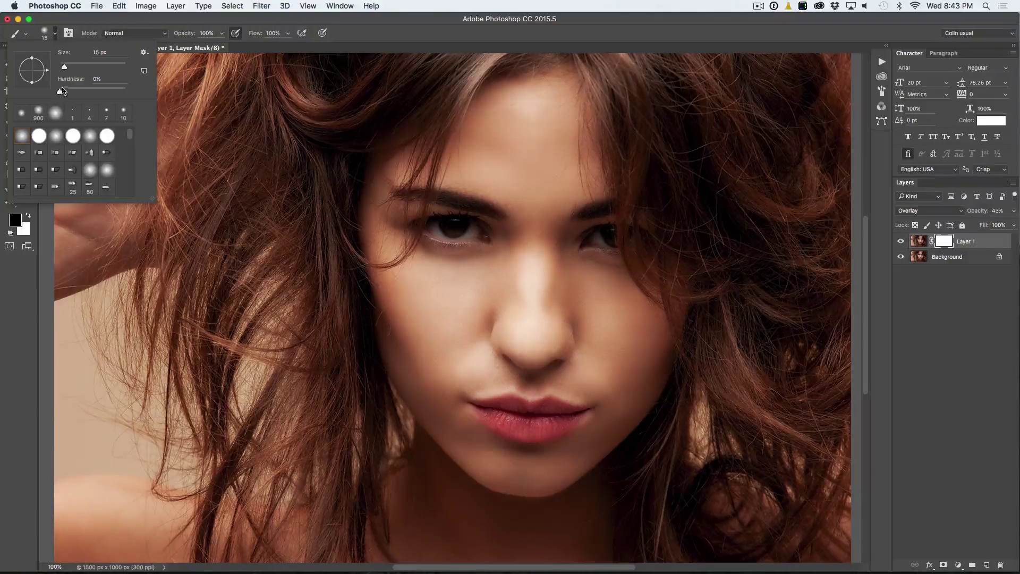
{"action": "left_click_drag", "start_coordinate": [64, 67], "coordinate": [70, 68]}
{"action": "key", "text": "Return"}
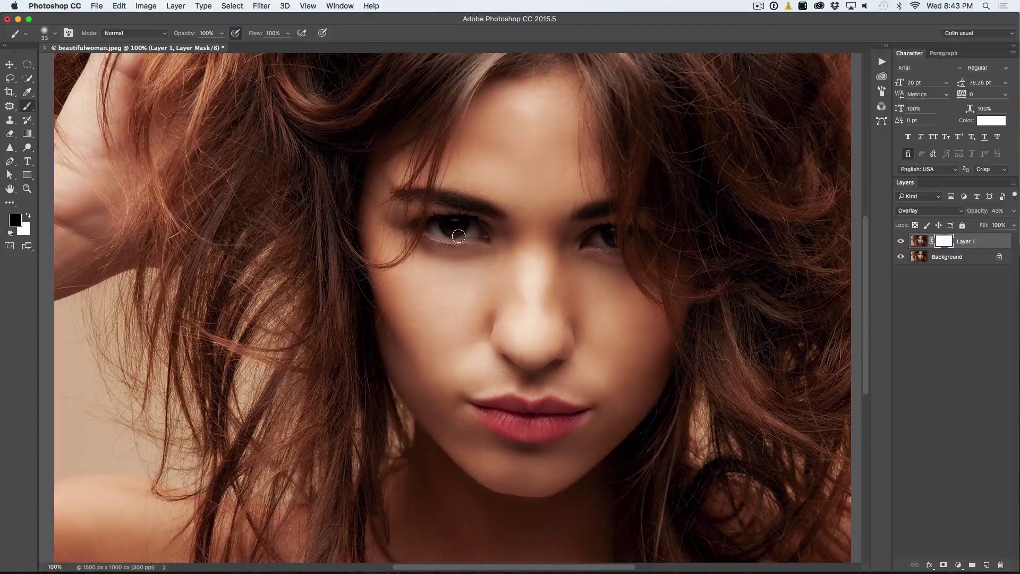
{"action": "key", "text": "bracketright"}
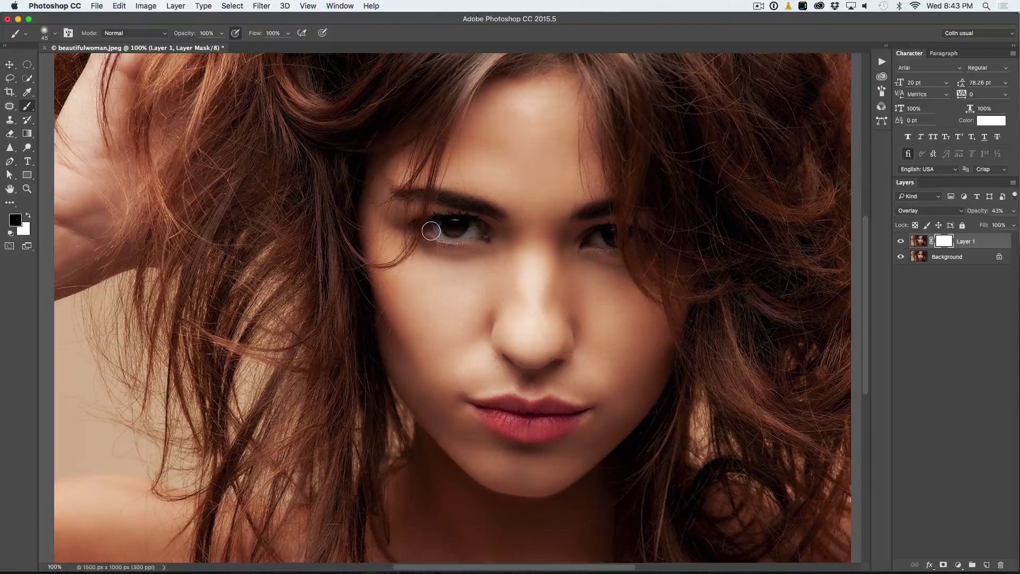
Step: Paint black on Layer 1's mask over both eyes, reducing the brush to 20 px for the finer areas
{"action": "mouse_move", "coordinate": [621, 237]}
{"action": "left_mouse_down"}
{"action": "mouse_move", "coordinate": [597, 234]}
{"action": "mouse_move", "coordinate": [624, 234]}
{"action": "mouse_move", "coordinate": [598, 235]}
{"action": "mouse_move", "coordinate": [612, 243]}
{"action": "left_mouse_up"}
{"action": "key", "text": "bracketleft"}
{"action": "key", "text": "bracketleft"}
{"action": "key", "text": "bracketleft"}
{"action": "key", "text": "bracketleft"}
{"action": "key", "text": "bracketleft"}
{"action": "mouse_move", "coordinate": [415, 221]}
{"action": "left_mouse_down"}
{"action": "mouse_move", "coordinate": [477, 218]}
{"action": "mouse_move", "coordinate": [488, 239]}
{"action": "mouse_move", "coordinate": [424, 230]}
{"action": "left_mouse_up"}
{"action": "mouse_move", "coordinate": [584, 248]}
{"action": "left_mouse_down"}
{"action": "mouse_move", "coordinate": [626, 247]}
{"action": "mouse_move", "coordinate": [594, 233]}
{"action": "mouse_move", "coordinate": [635, 225]}
{"action": "left_mouse_up"}
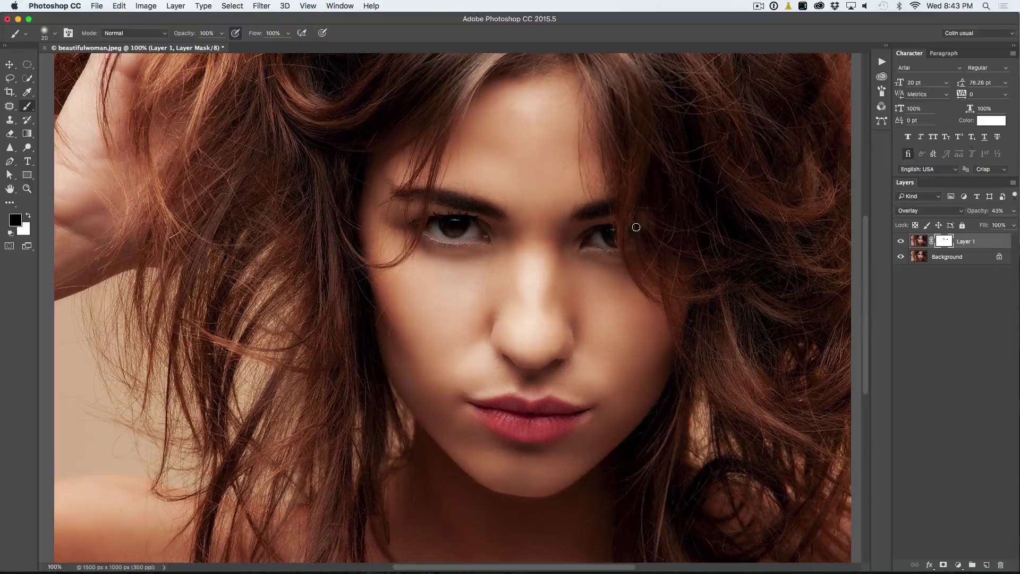
Step: Paint black on Layer 1's mask over the lips and compare the image with and without the layer
{"action": "mouse_move", "coordinate": [563, 414]}
{"action": "left_mouse_down"}
{"action": "mouse_move", "coordinate": [480, 405]}
{"action": "mouse_move", "coordinate": [544, 436]}
{"action": "mouse_move", "coordinate": [559, 422]}
{"action": "mouse_move", "coordinate": [505, 415]}
{"action": "mouse_move", "coordinate": [558, 416]}
{"action": "left_mouse_up"}
{"action": "mouse_move", "coordinate": [558, 416]}
{"action": "left_mouse_down"}
{"action": "mouse_move", "coordinate": [472, 407]}
{"action": "mouse_move", "coordinate": [553, 417]}
{"action": "mouse_move", "coordinate": [593, 407]}
{"action": "left_mouse_up"}
{"action": "left_click", "coordinate": [900, 241]}
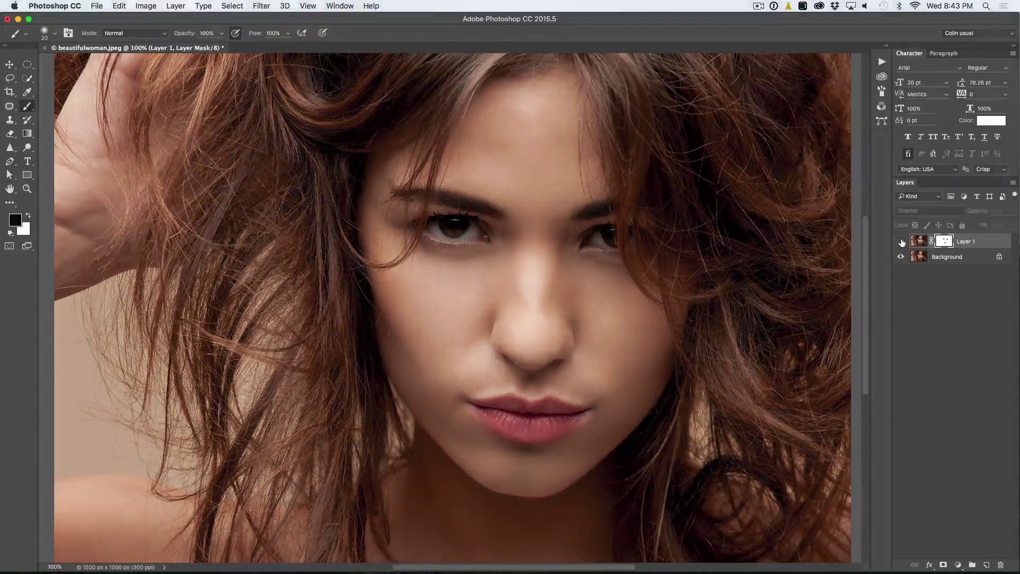
{"action": "left_click", "coordinate": [900, 242]}
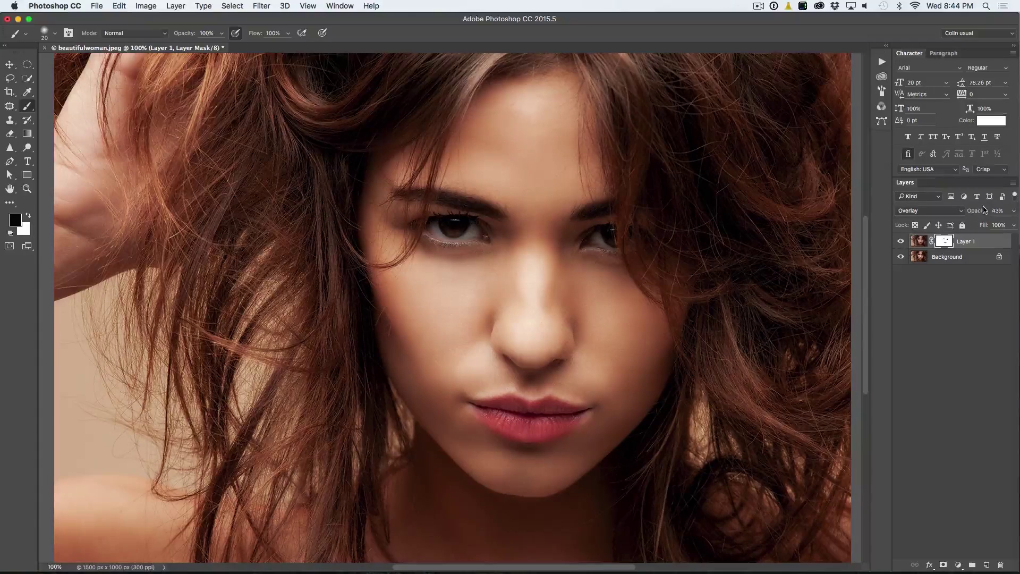
Step: Set Layer 1's opacity to 31% and compare the portrait before and after
{"action": "left_click_drag", "start_coordinate": [979, 215], "coordinate": [970, 216]}
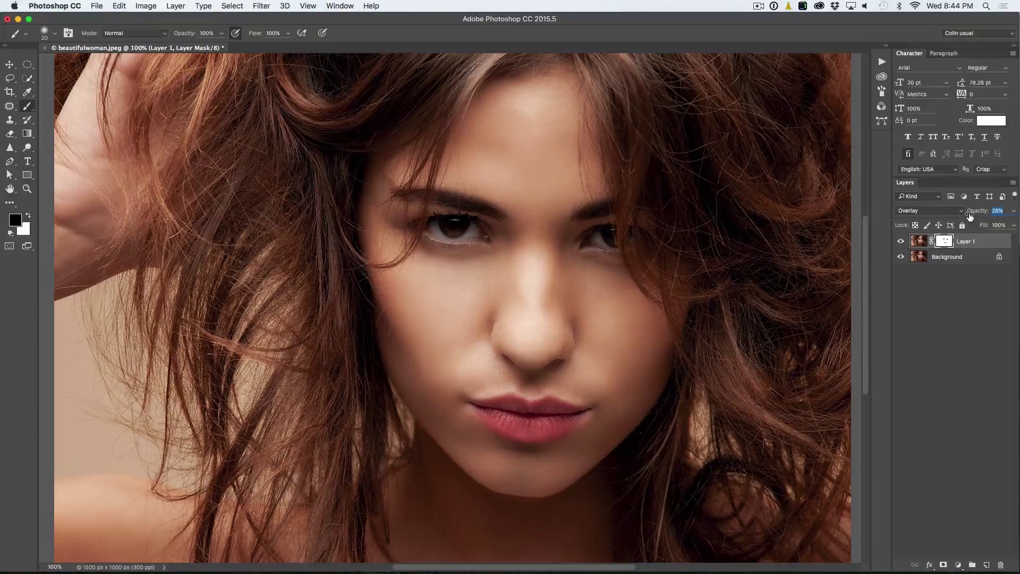
{"action": "left_click", "coordinate": [900, 242]}
{"action": "left_click", "coordinate": [900, 241]}
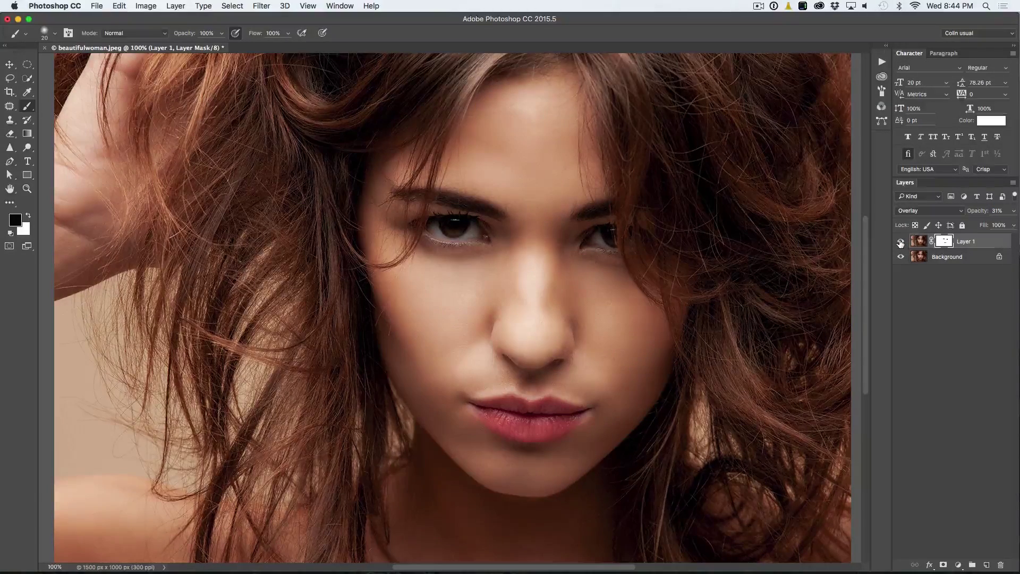